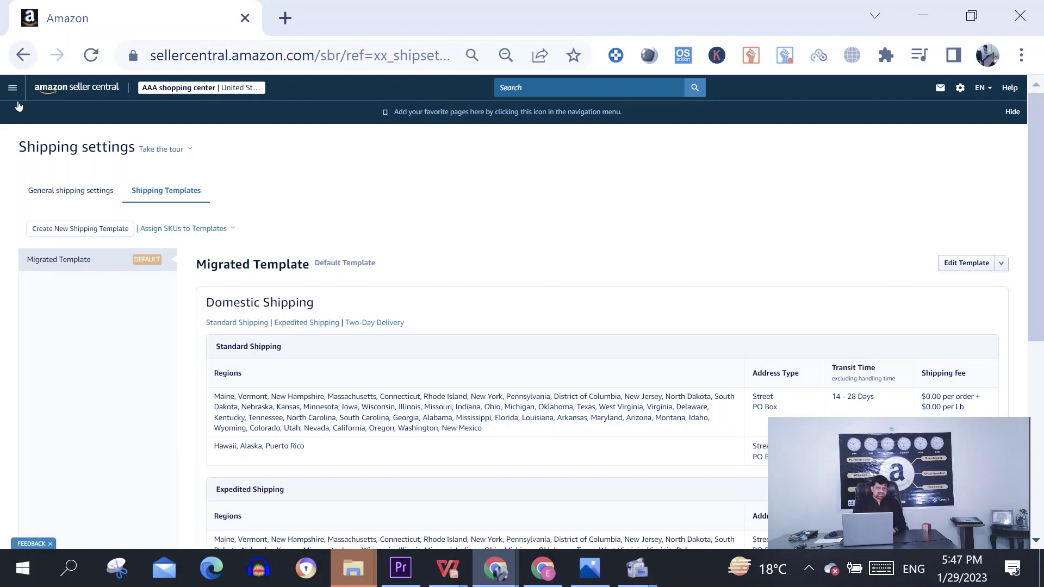
# Check the general shipping settings, return to the shipping templates and open the Migrated Template for editing.
pyautogui.click(74, 191)
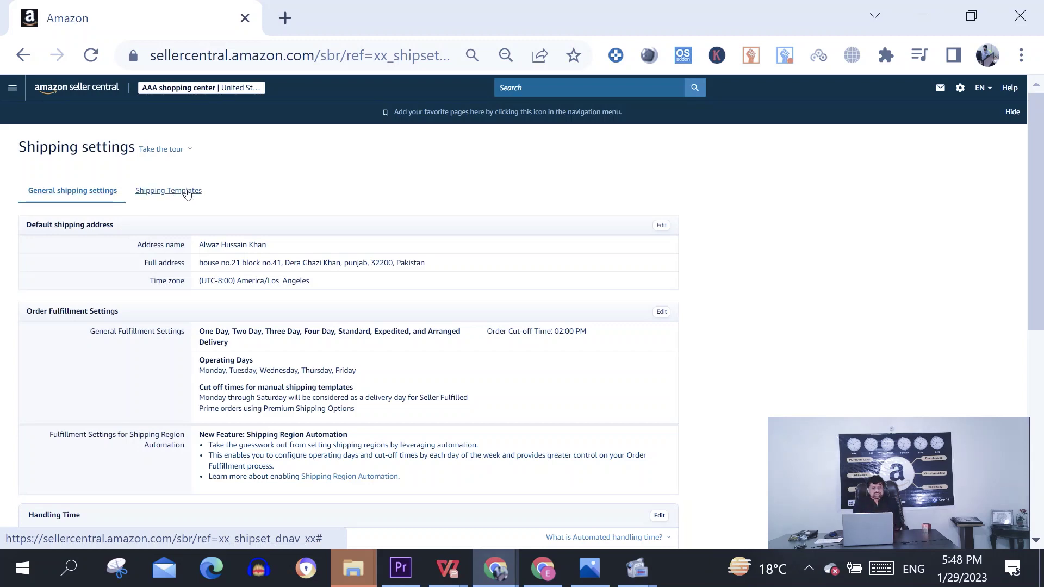
pyautogui.click(187, 195)
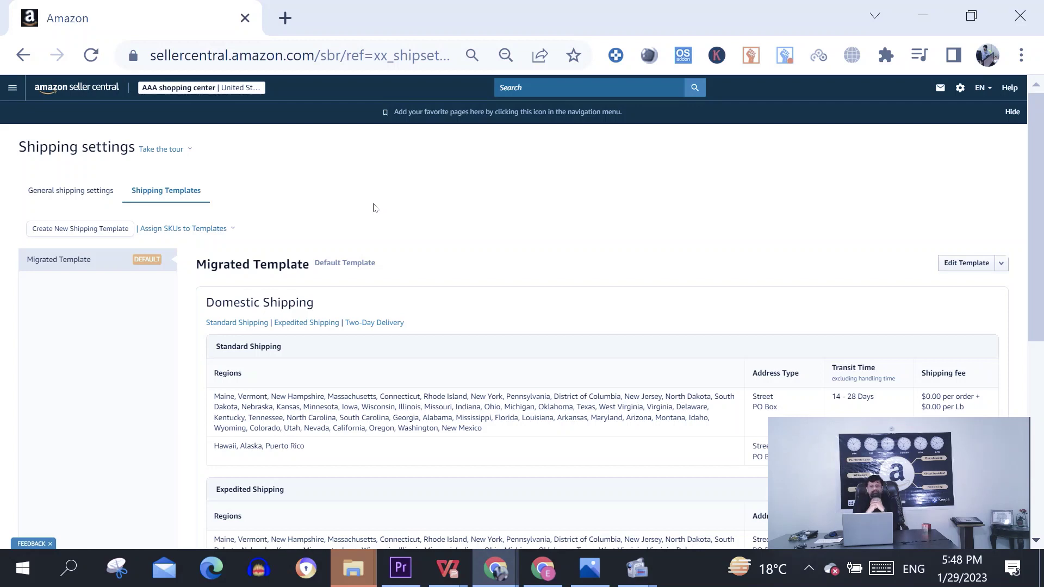
pyautogui.click(973, 269)
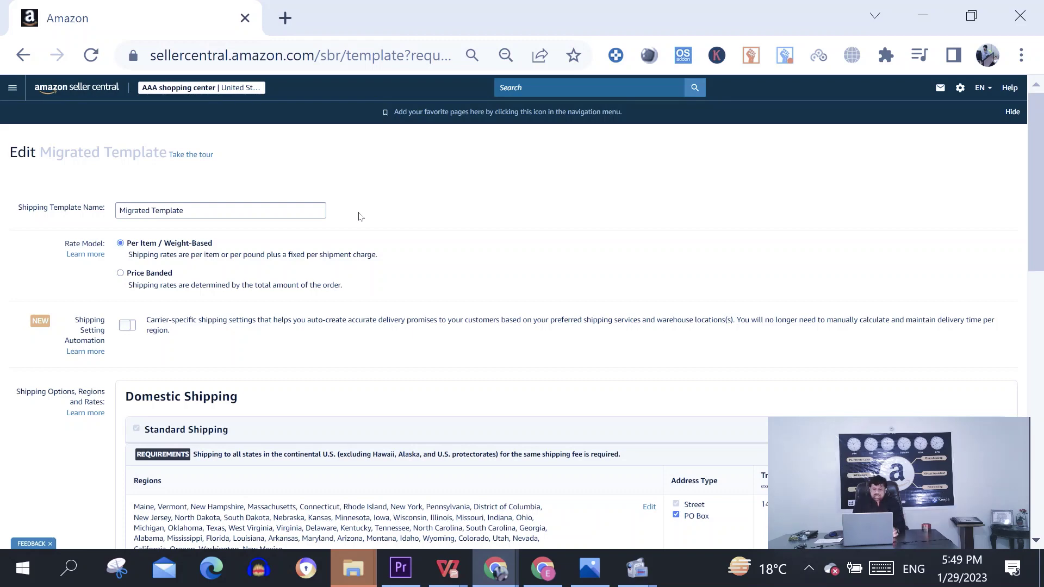
# Examine the Migrated Template's domestic and international shipping options, including their regions, address types, transit times and fees.
pyautogui.scroll(-4, 359, 217)
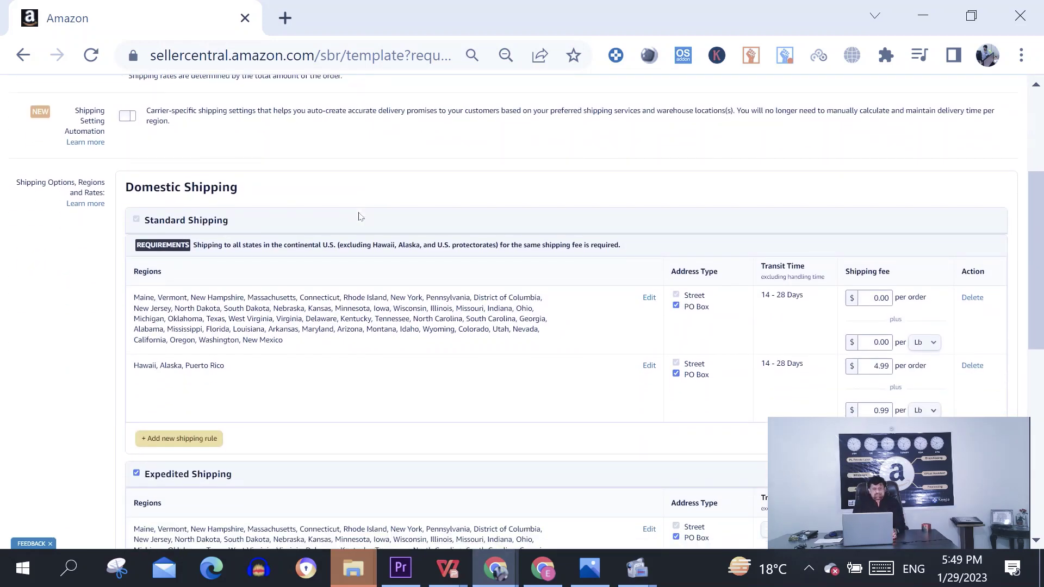
pyautogui.scroll(1, 359, 216)
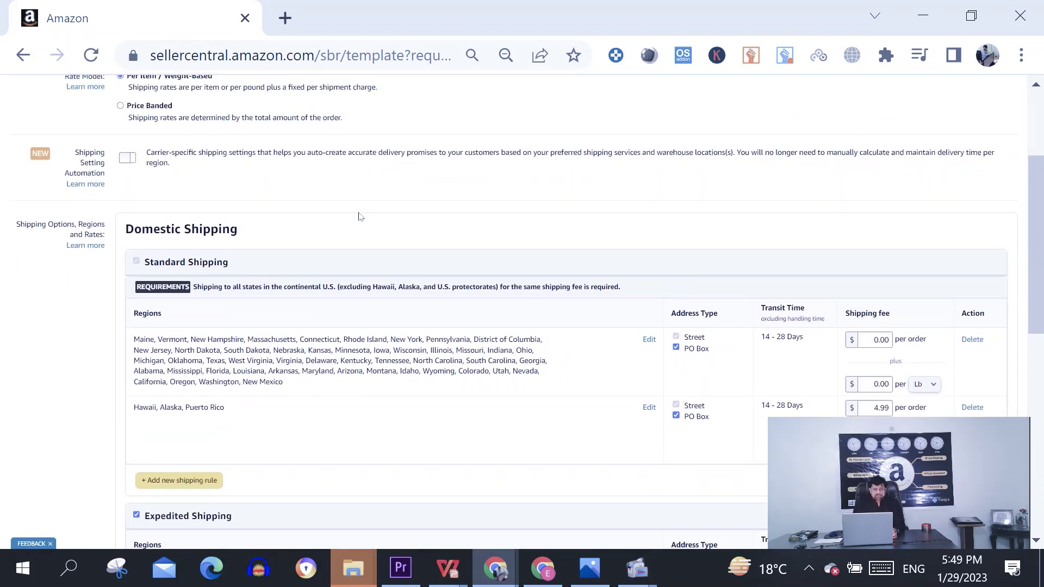
pyautogui.scroll(-2, 359, 217)
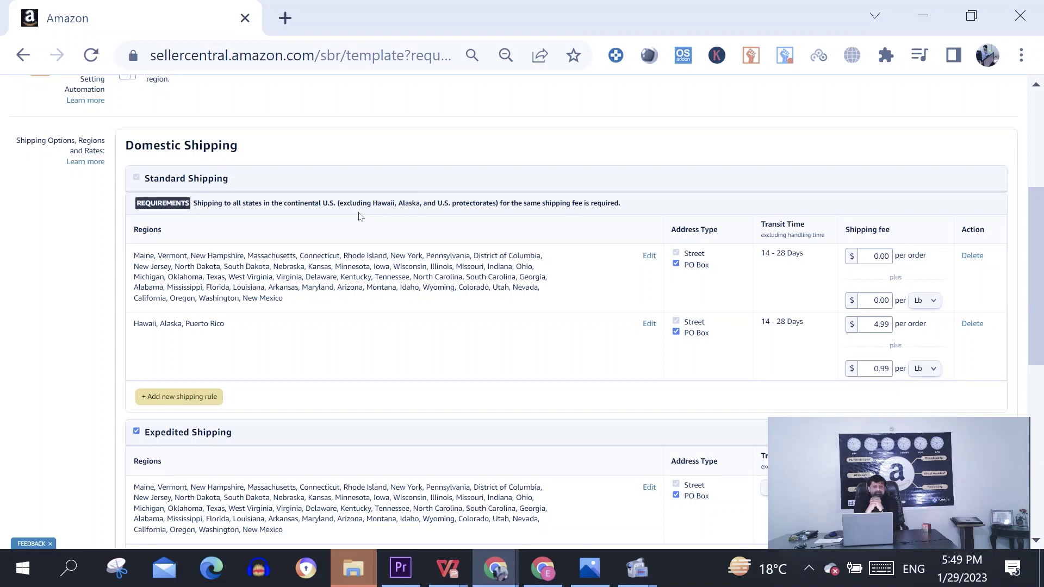
pyautogui.scroll(-4, 359, 216)
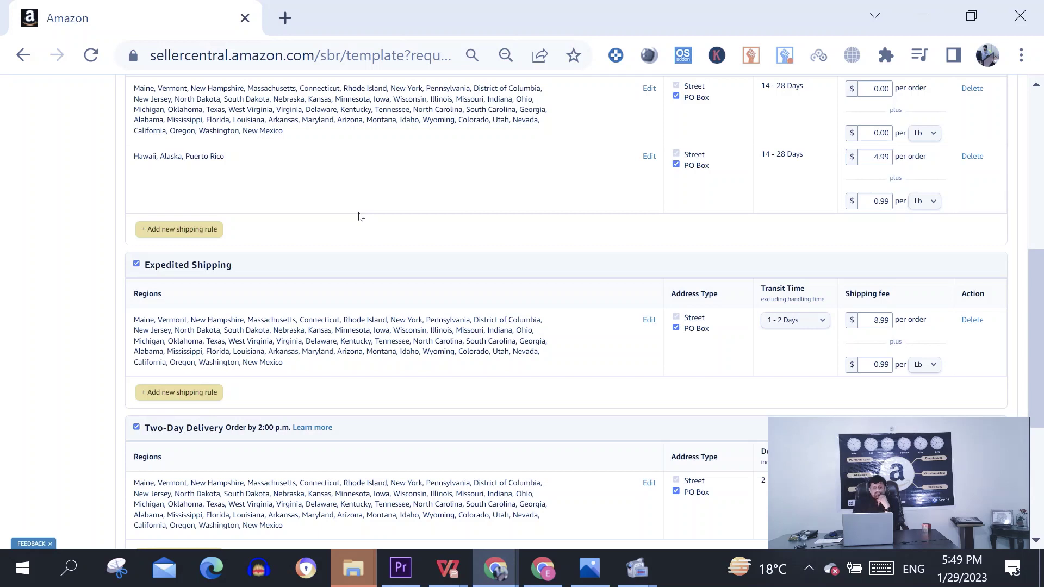
pyautogui.scroll(-4, 359, 216)
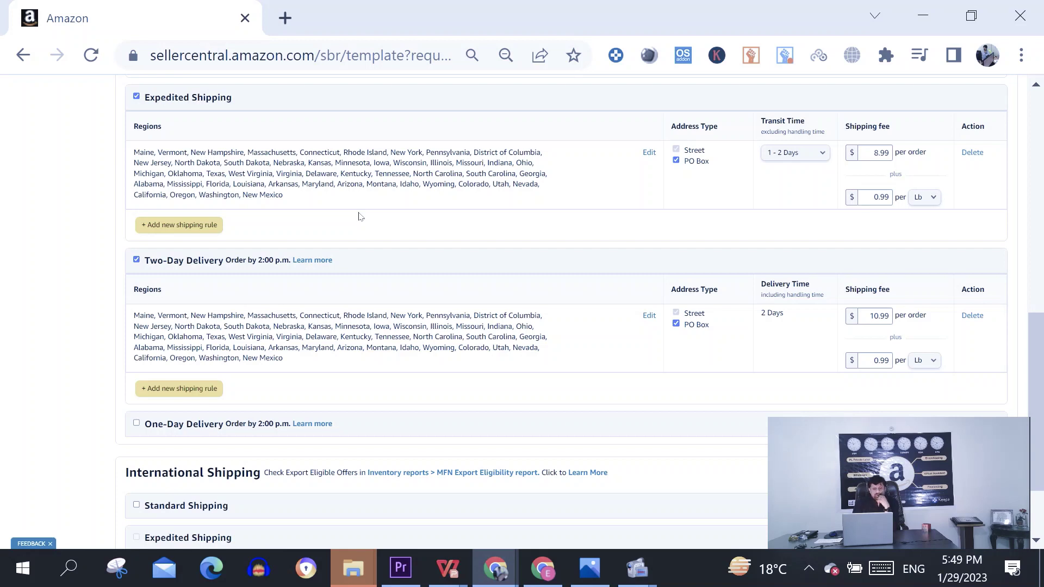
pyautogui.scroll(-2, 359, 217)
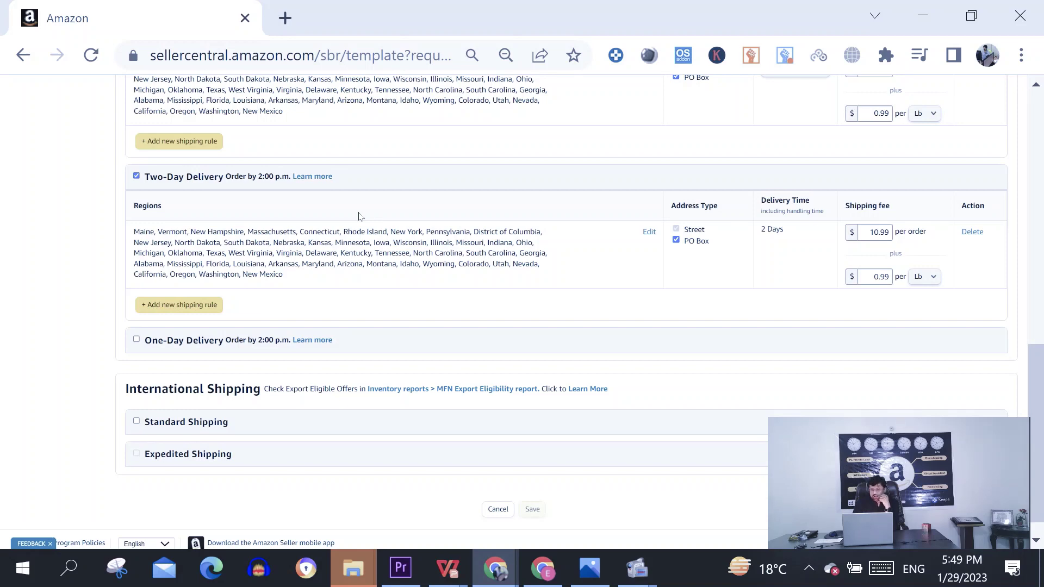
pyautogui.scroll(8, 358, 216)
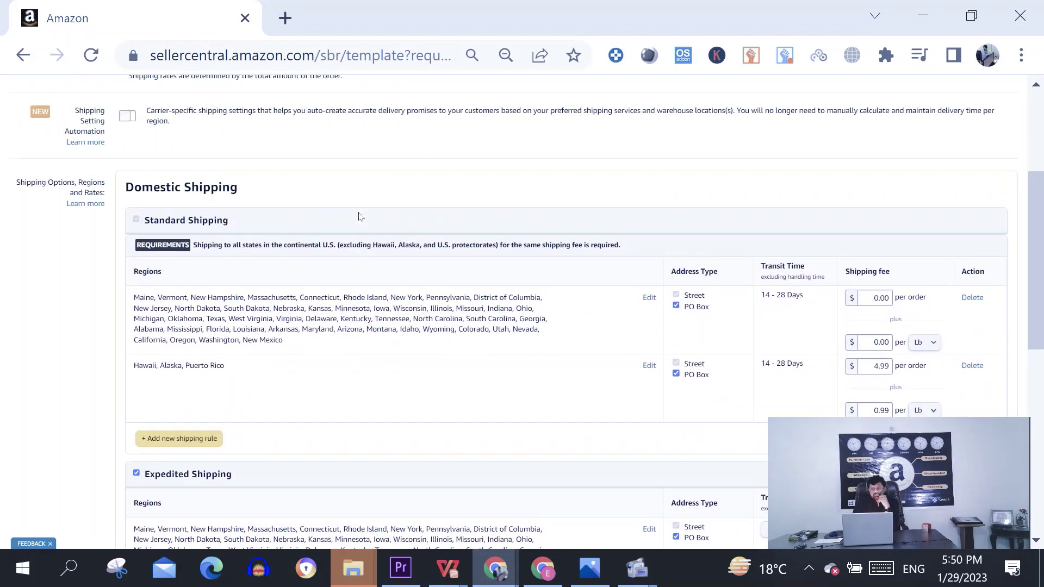
pyautogui.scroll(-1, 358, 216)
pyautogui.scroll(1, 358, 217)
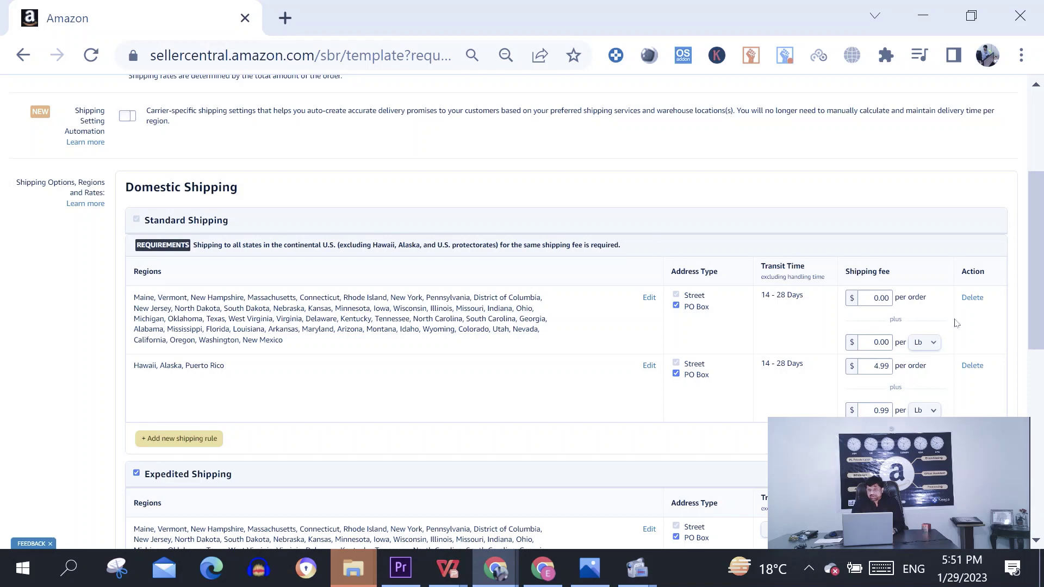
# Set the deliverable regions of the first domestic Standard Shipping rule to Lower 48.
pyautogui.scroll(-2, 1032, 285)
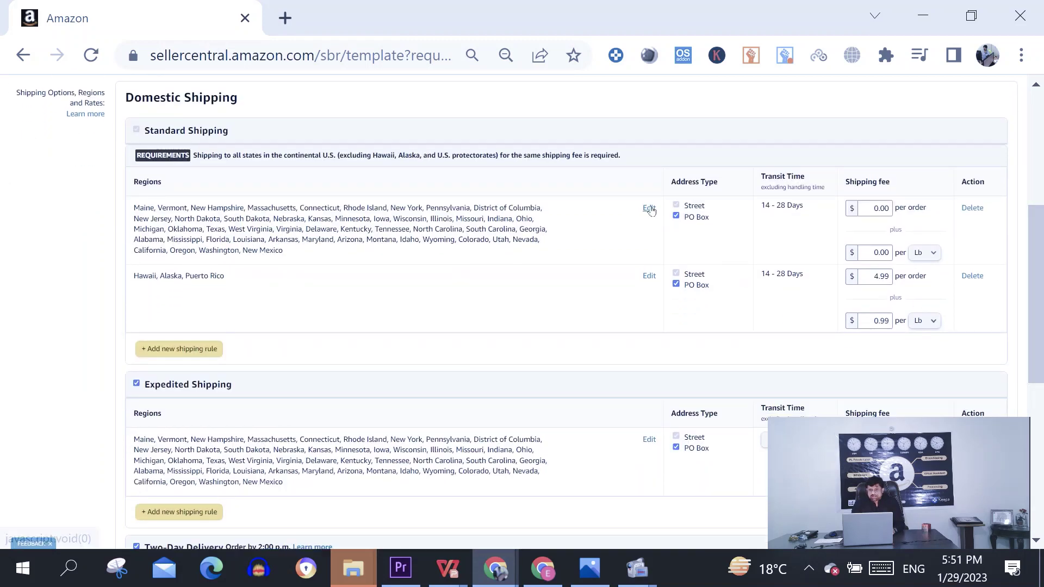
pyautogui.click(650, 209)
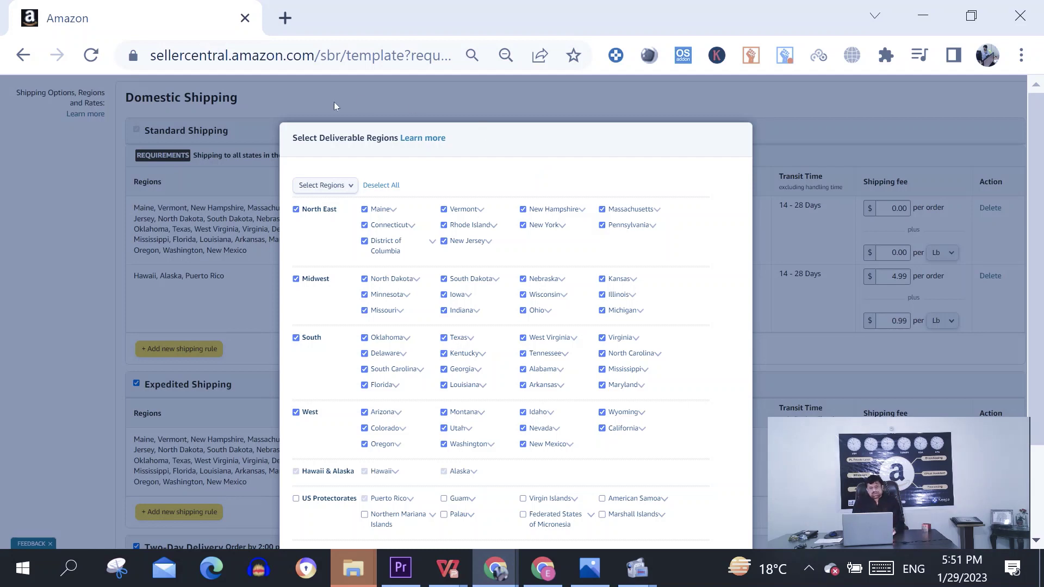
pyautogui.click(352, 188)
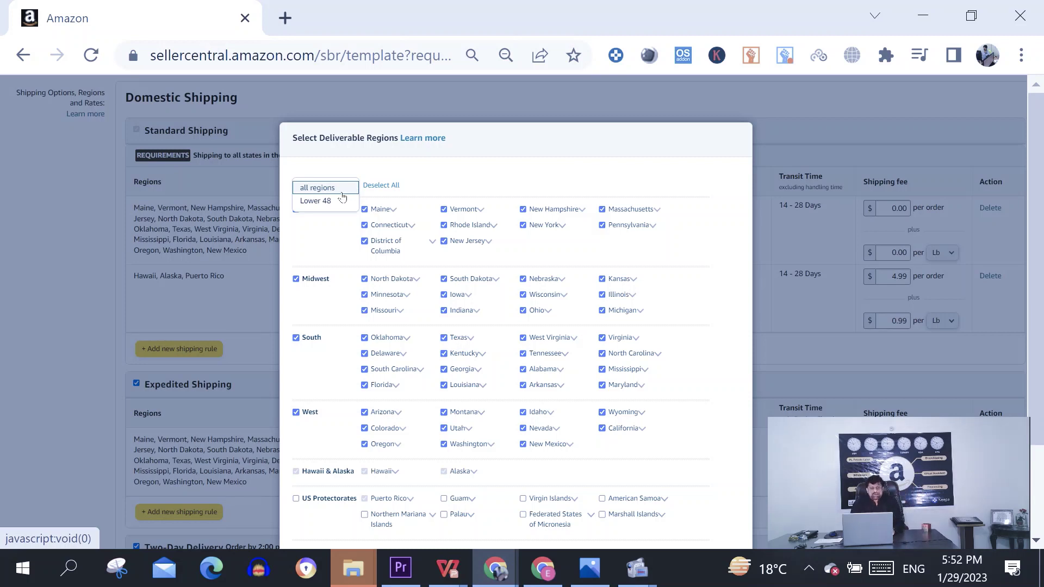
pyautogui.click(330, 201)
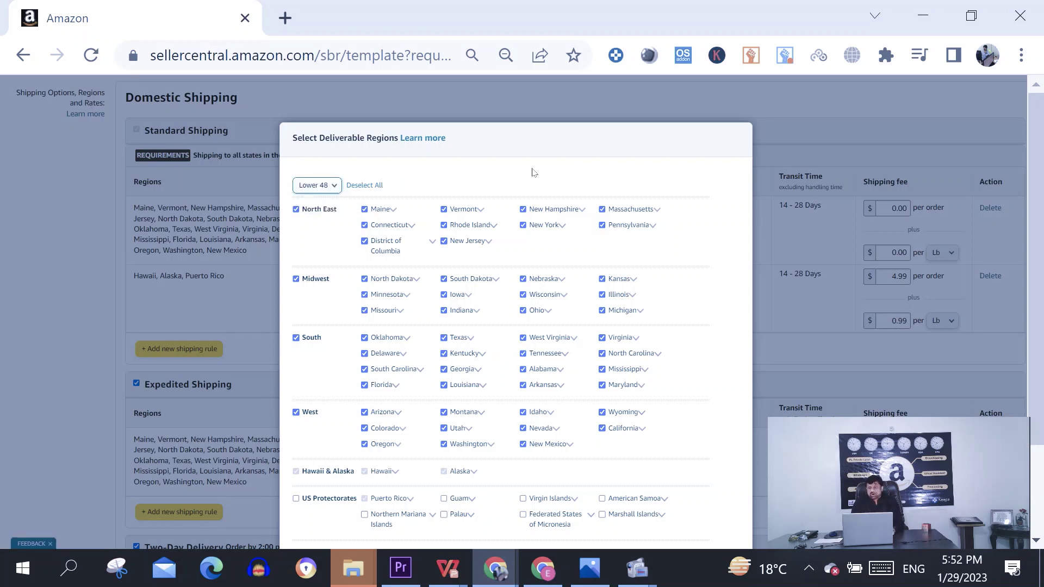
pyautogui.scroll(-2, 1036, 245)
pyautogui.scroll(-1, 515, 304)
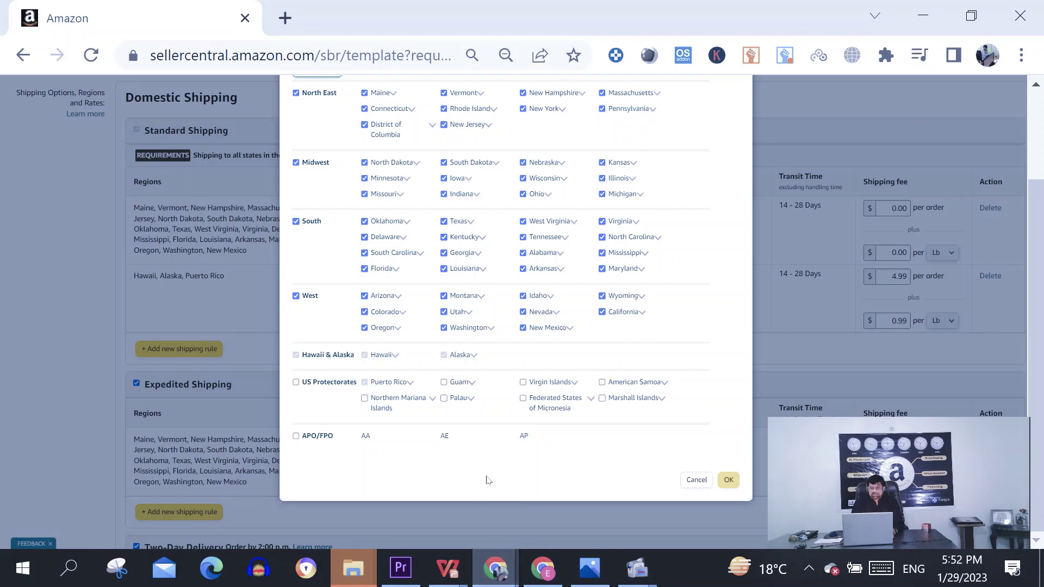
pyautogui.click(729, 480)
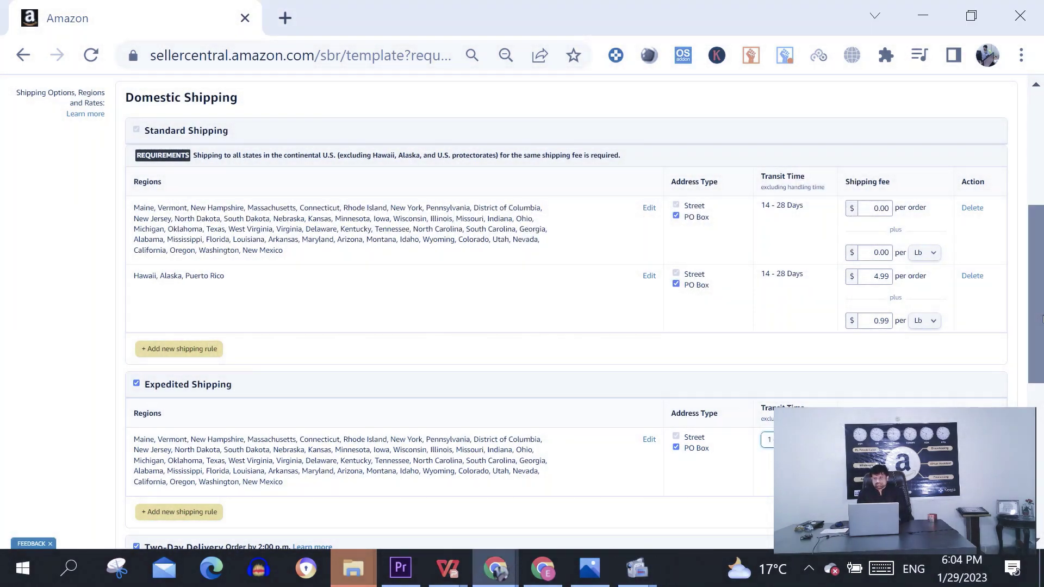
# Remove the Hawaii, Alaska and Puerto Rico rule from domestic Standard Shipping and opt out of repeated removal prompts.
pyautogui.moveTo(1039, 324); pyautogui.dragTo(1040, 350)
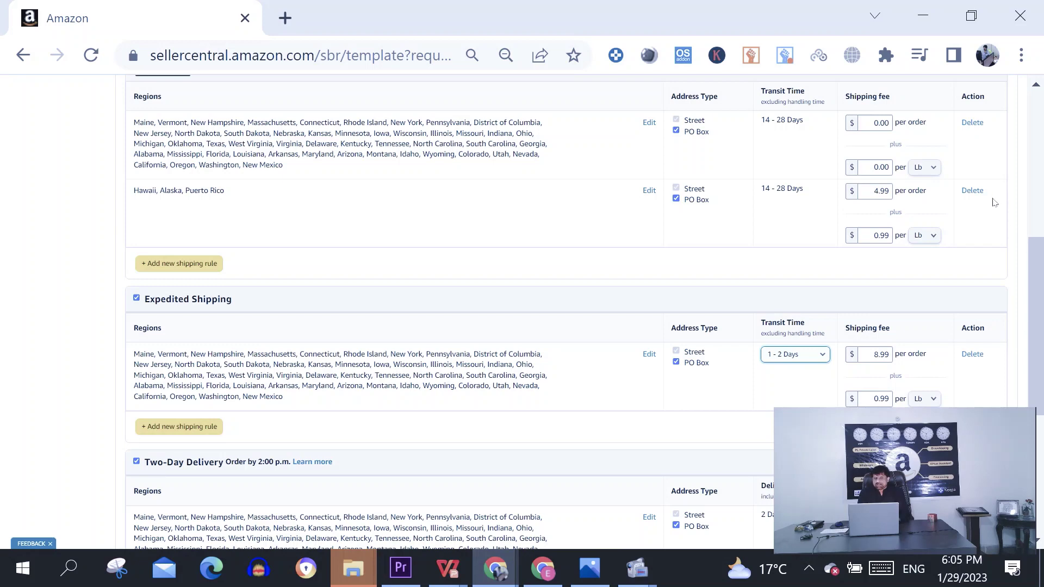
pyautogui.click(975, 191)
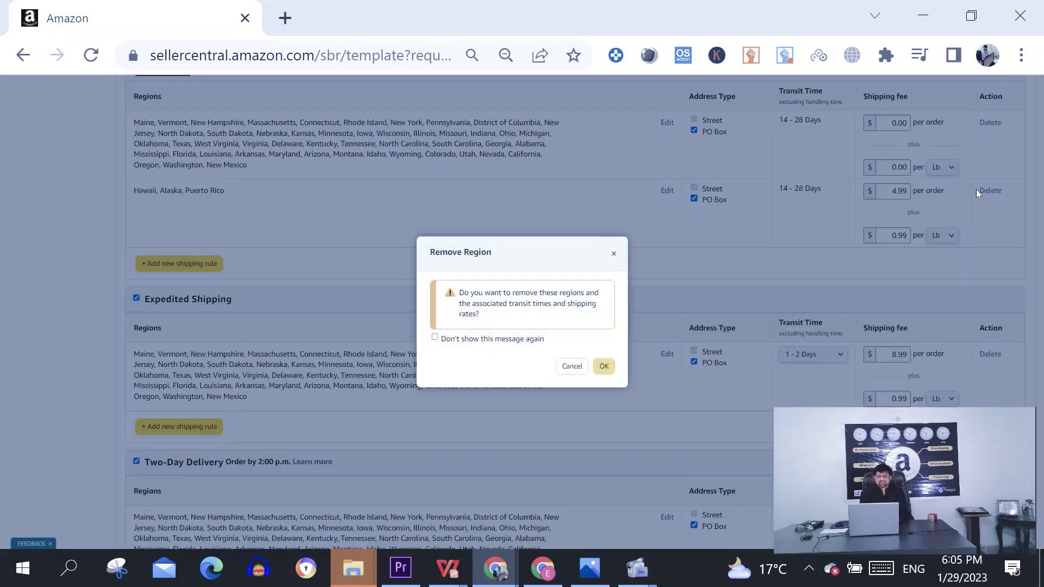
pyautogui.click(435, 337)
pyautogui.click(603, 367)
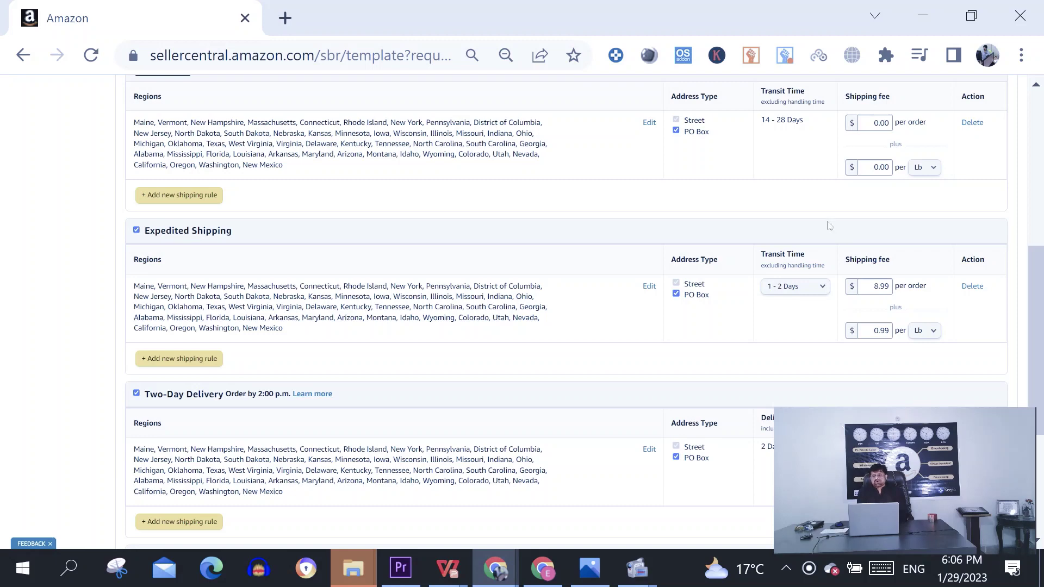
# Exclude PO Box addresses from the domestic Standard Shipping and Expedited Shipping rules.
pyautogui.click(677, 132)
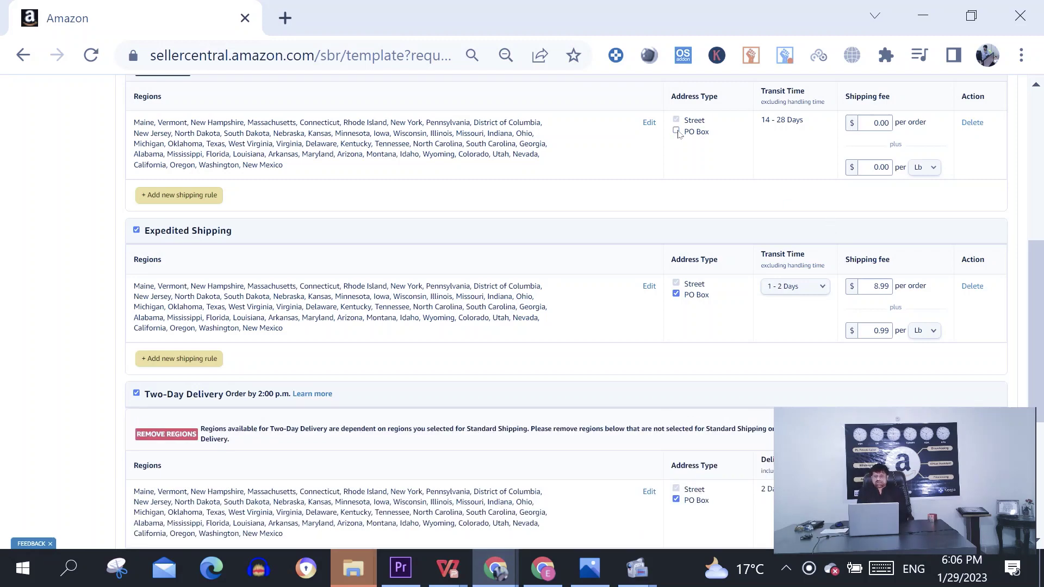
pyautogui.moveTo(1036, 273); pyautogui.dragTo(1035, 330)
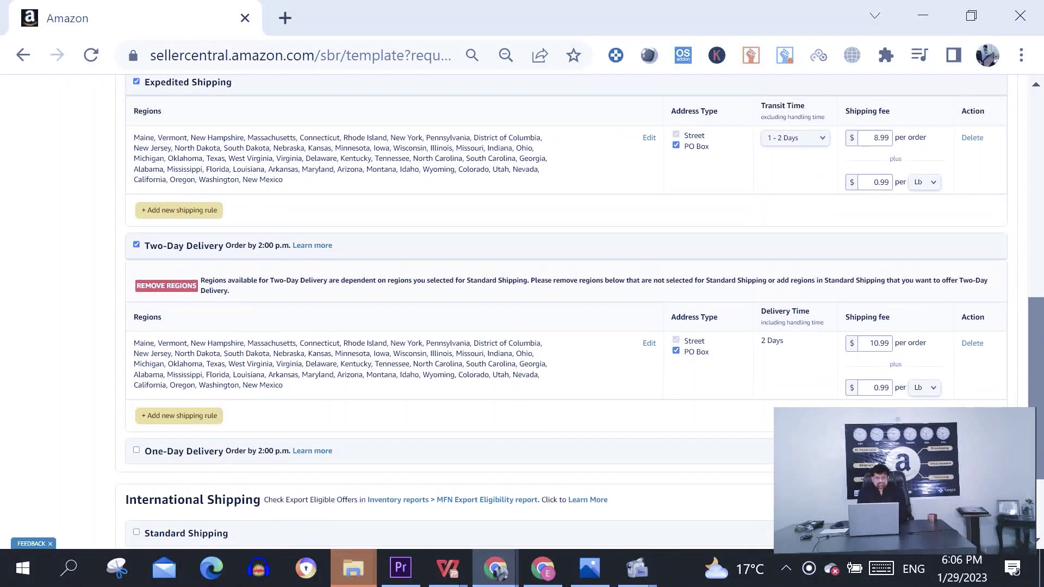
pyautogui.click(676, 147)
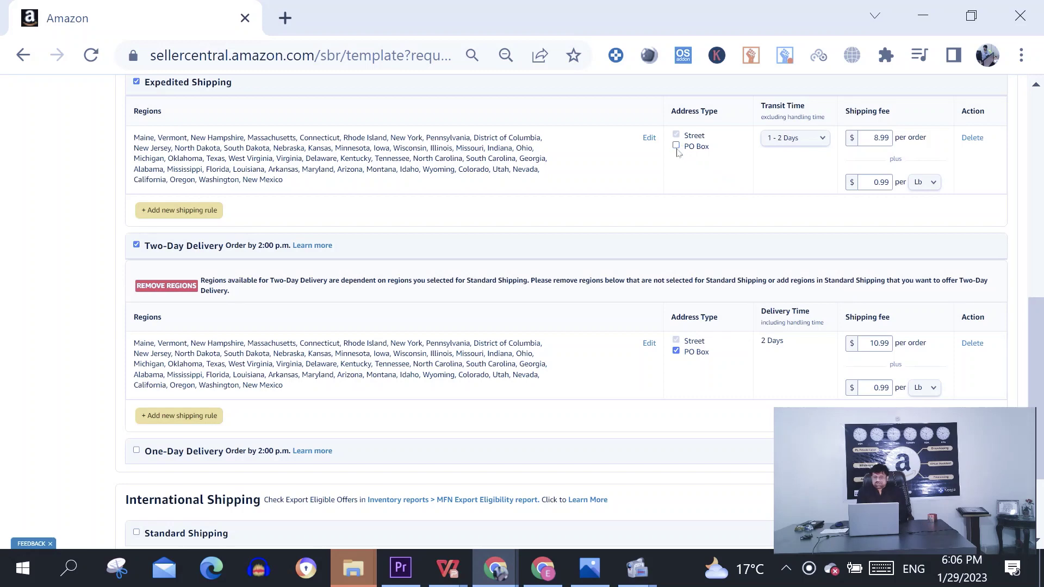
# Set the deliverable regions of the domestic Expedited Shipping rule to Lower 48.
pyautogui.click(649, 138)
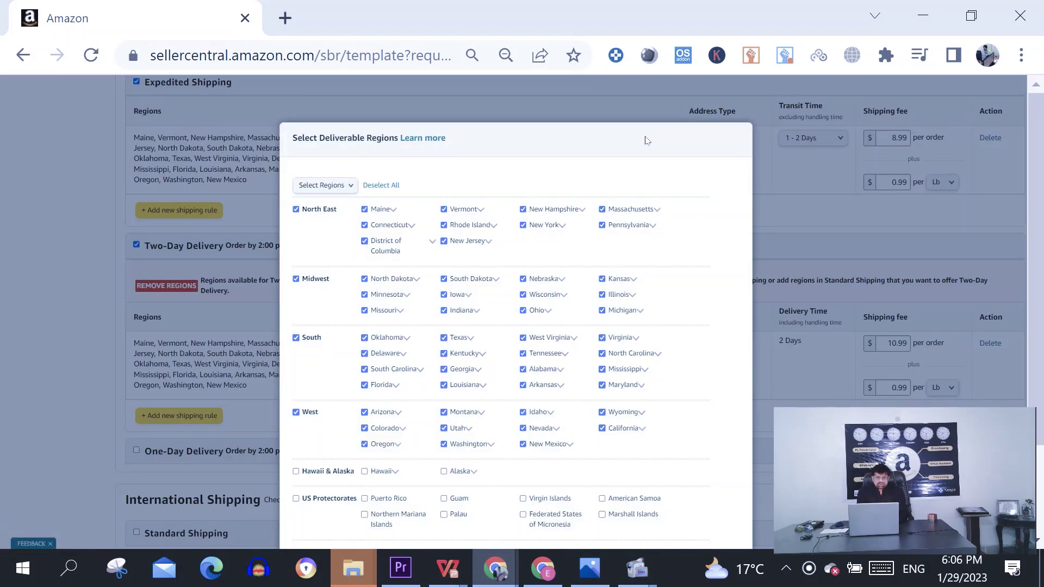
pyautogui.click(350, 187)
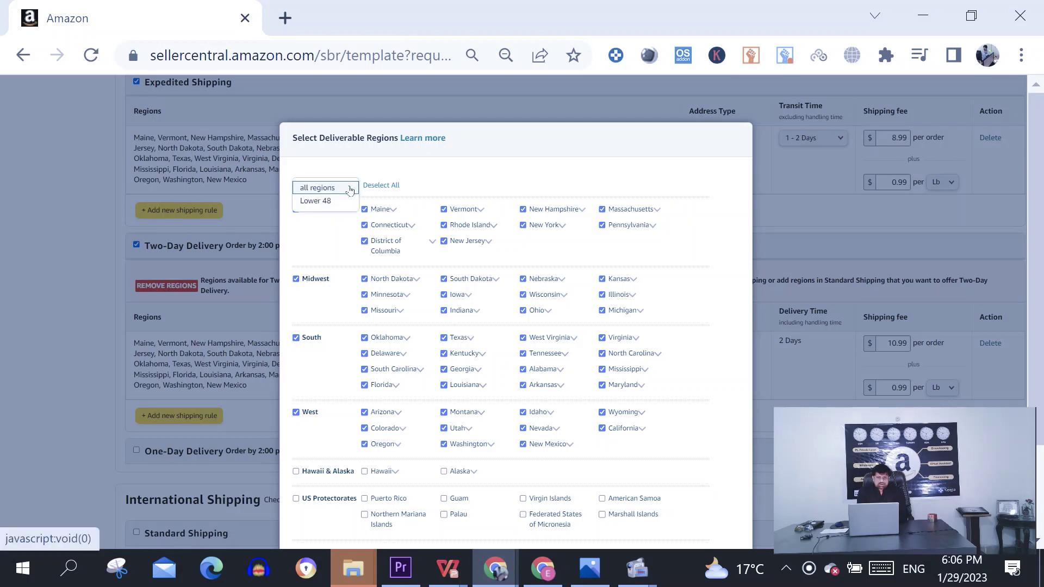
pyautogui.click(315, 200)
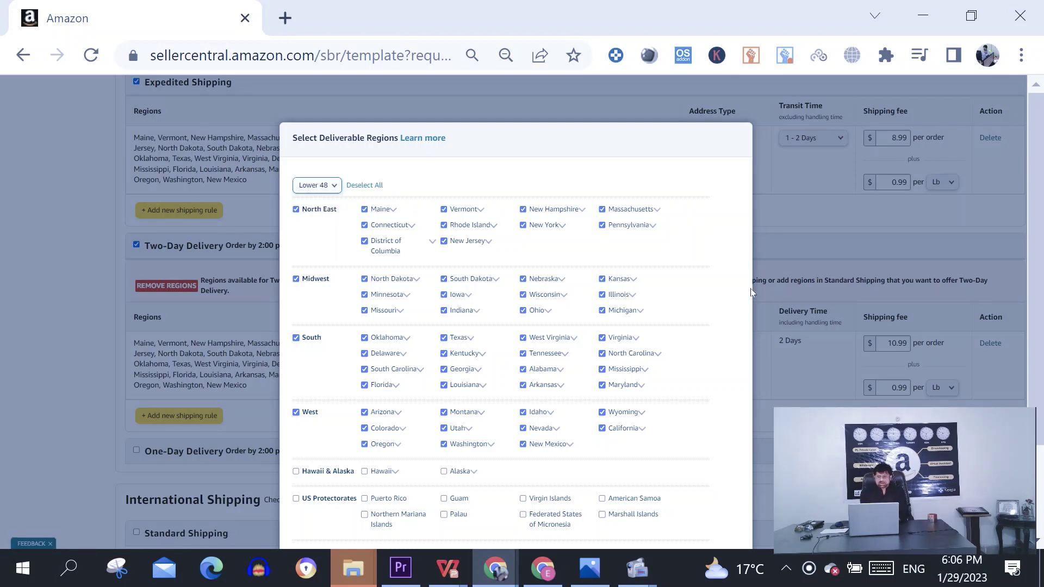
pyautogui.scroll(-3, 1037, 260)
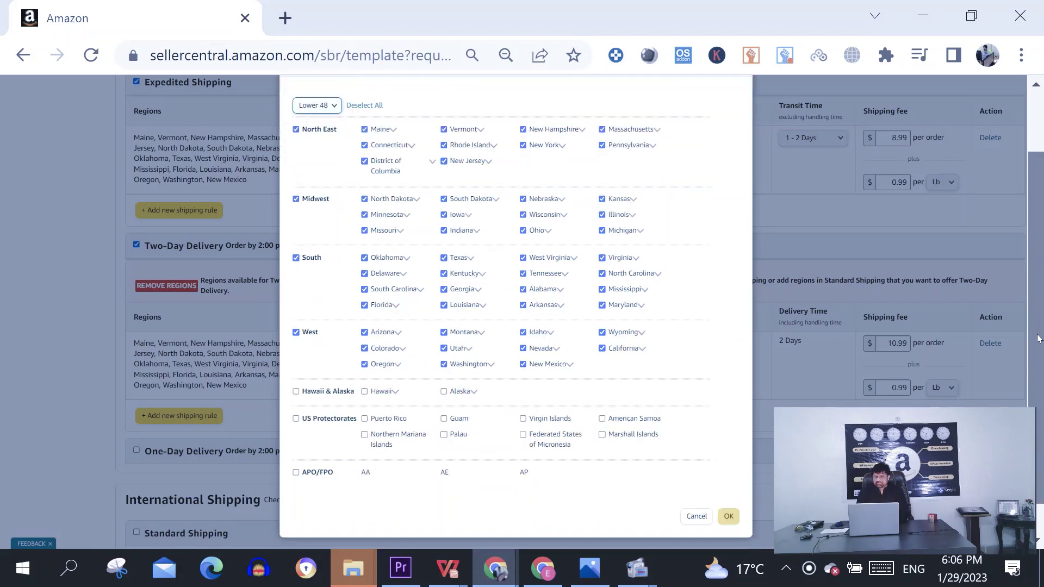
pyautogui.moveTo(790, 422)
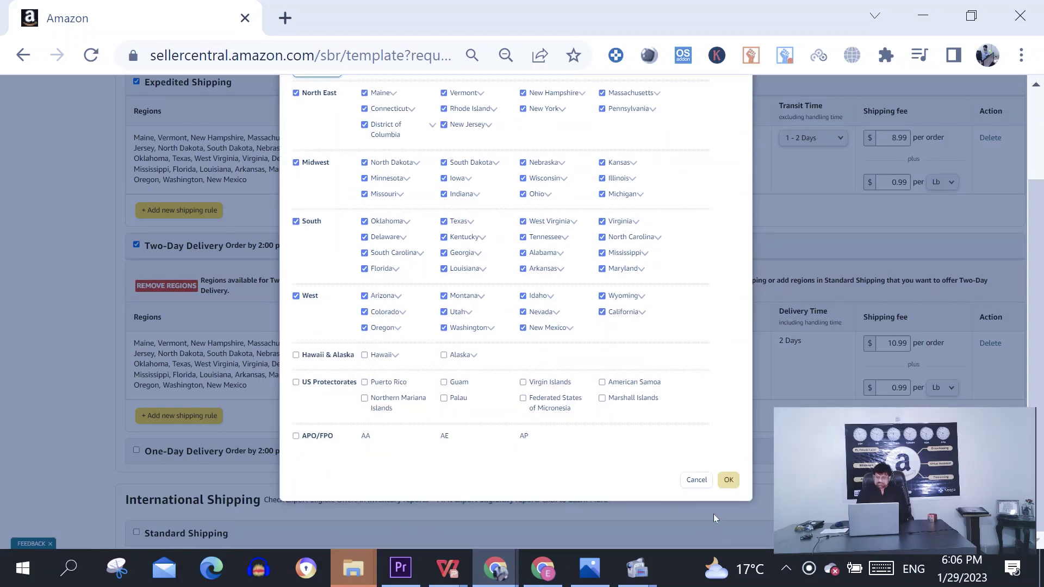
pyautogui.click(729, 479)
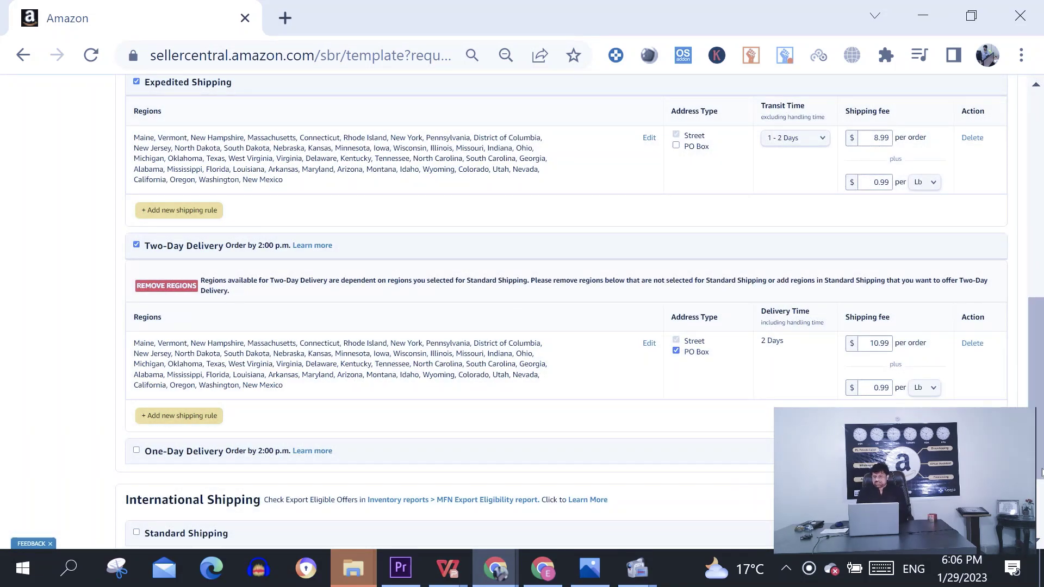
# Look through the transit time options offered for the domestic Expedited Shipping rule.
pyautogui.moveTo(1036, 413)
pyautogui.scroll(2, 1036, 413)
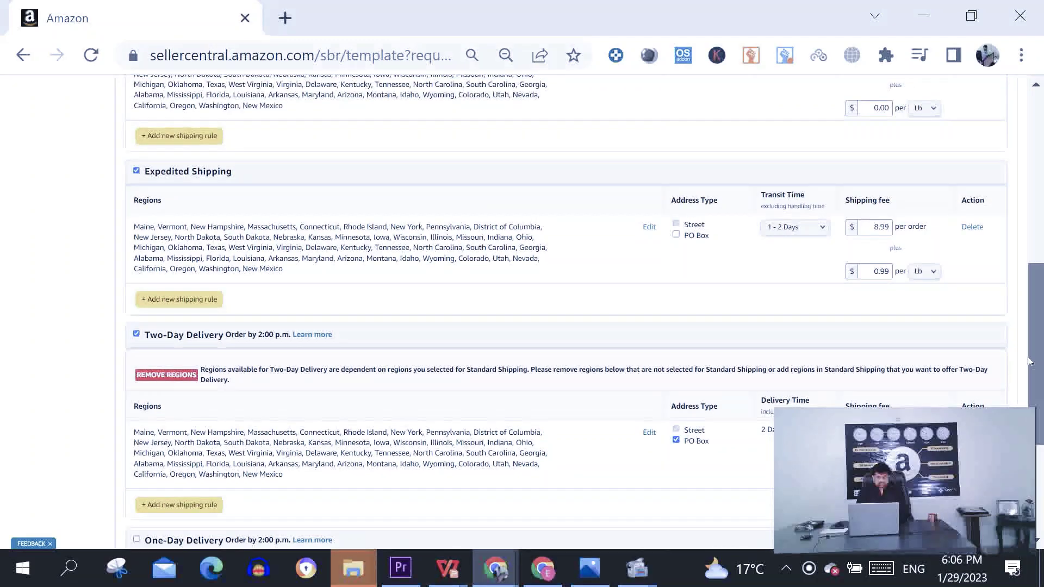
pyautogui.scroll(-3, 1036, 414)
pyautogui.scroll(1, 1036, 413)
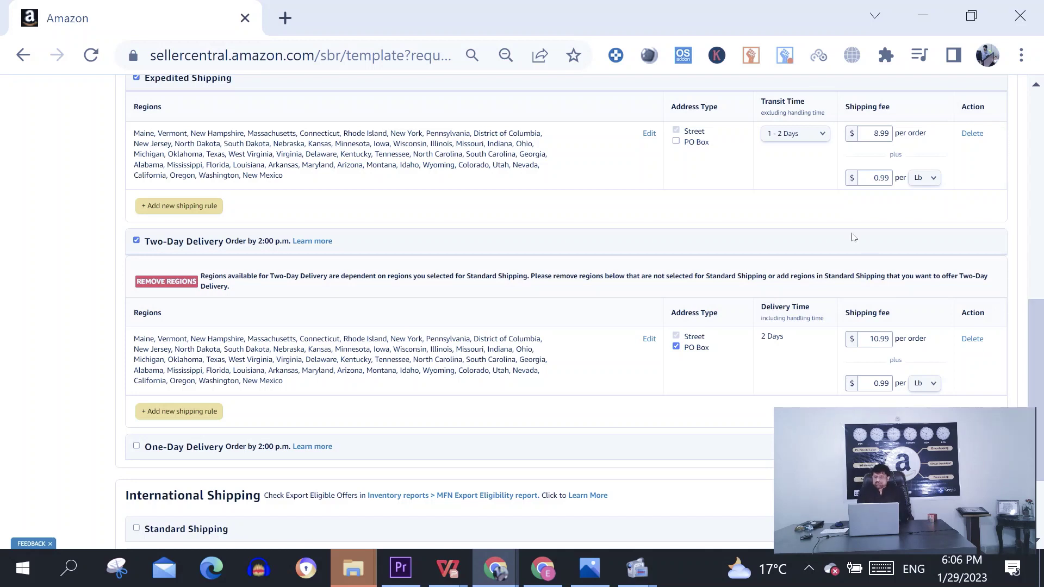
pyautogui.click(818, 140)
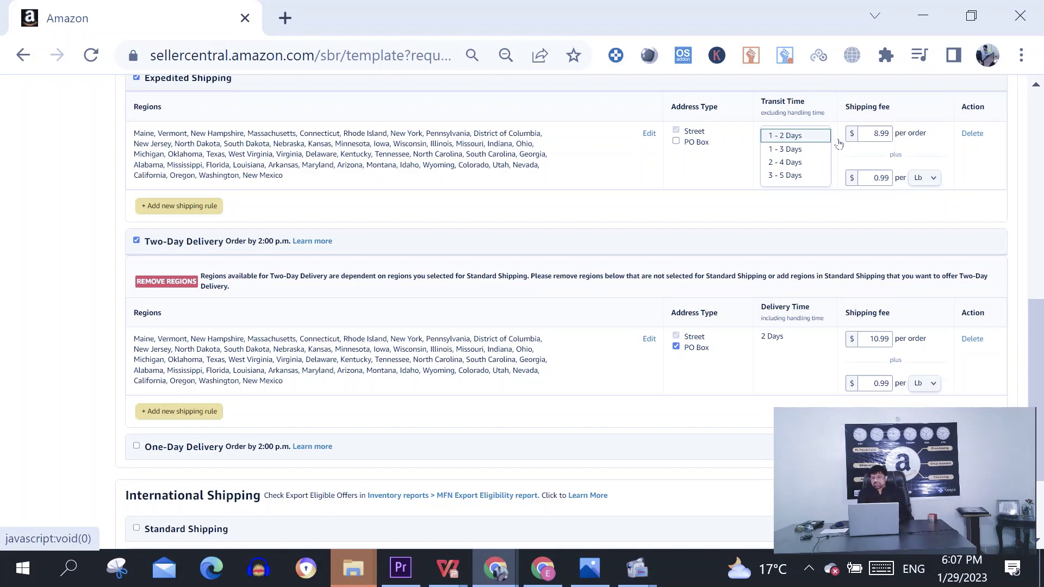
# Set the unit of the additional Two-Day Delivery shipping fee to Item.
pyautogui.moveTo(1040, 310); pyautogui.dragTo(1040, 352)
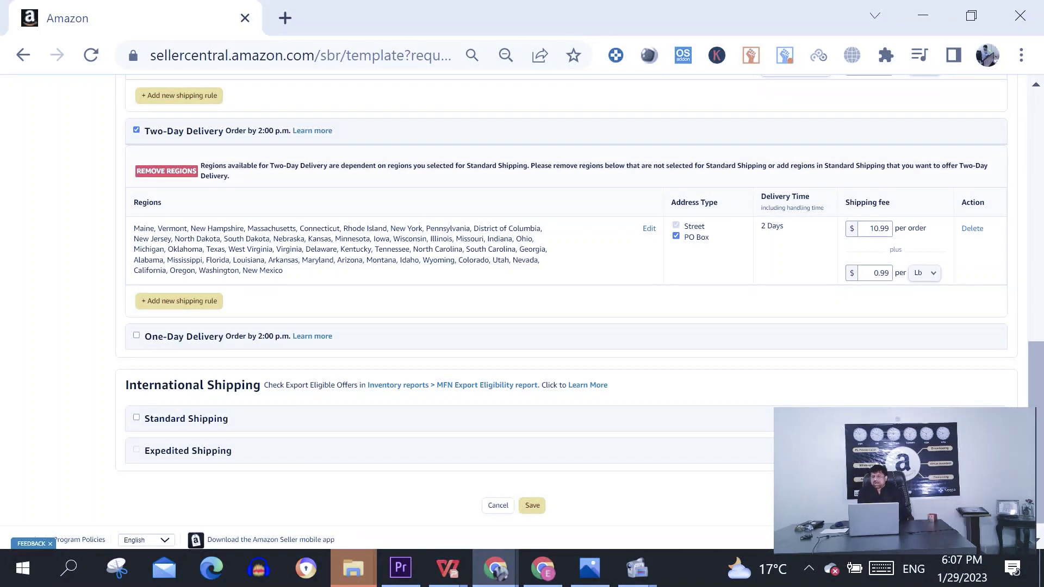
pyautogui.click(932, 277)
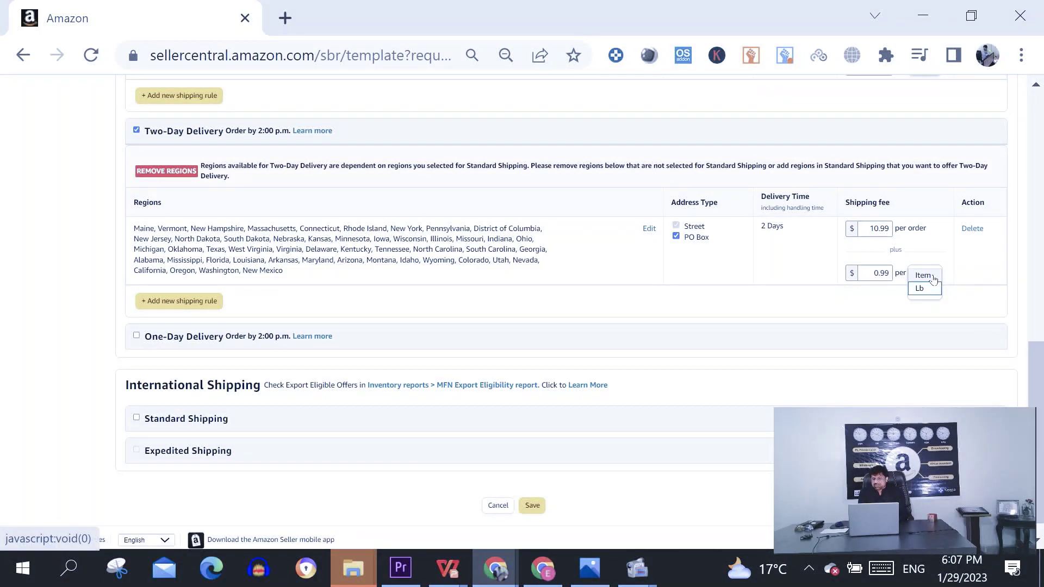
pyautogui.click(933, 277)
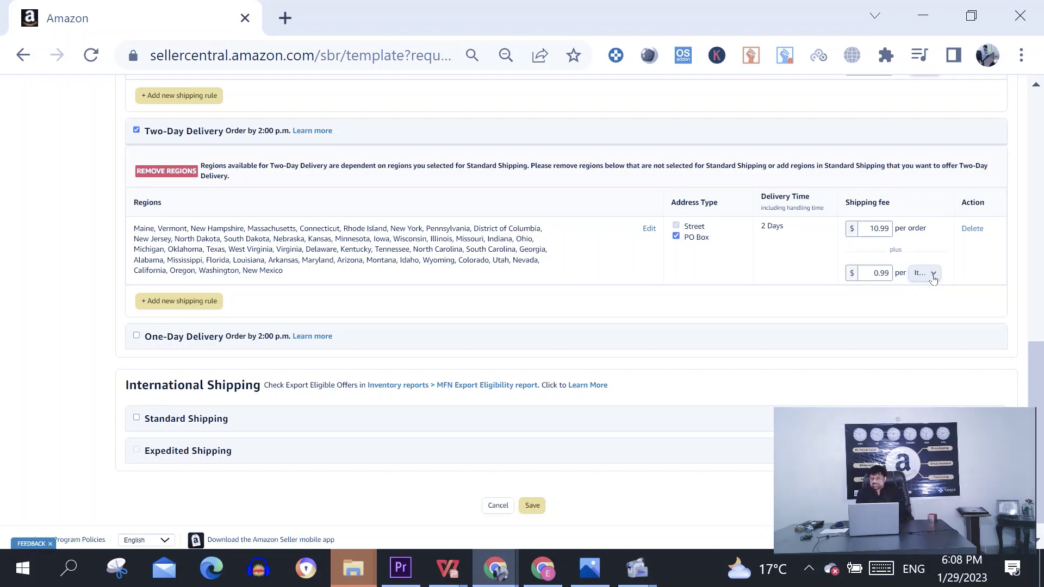
# Disable Two-Day Delivery for the domestic shipping options and save the template.
pyautogui.moveTo(1038, 370)
pyautogui.mouseDown()
pyautogui.moveTo(1039, 348)
pyautogui.moveTo(1039, 379)
pyautogui.mouseUp()
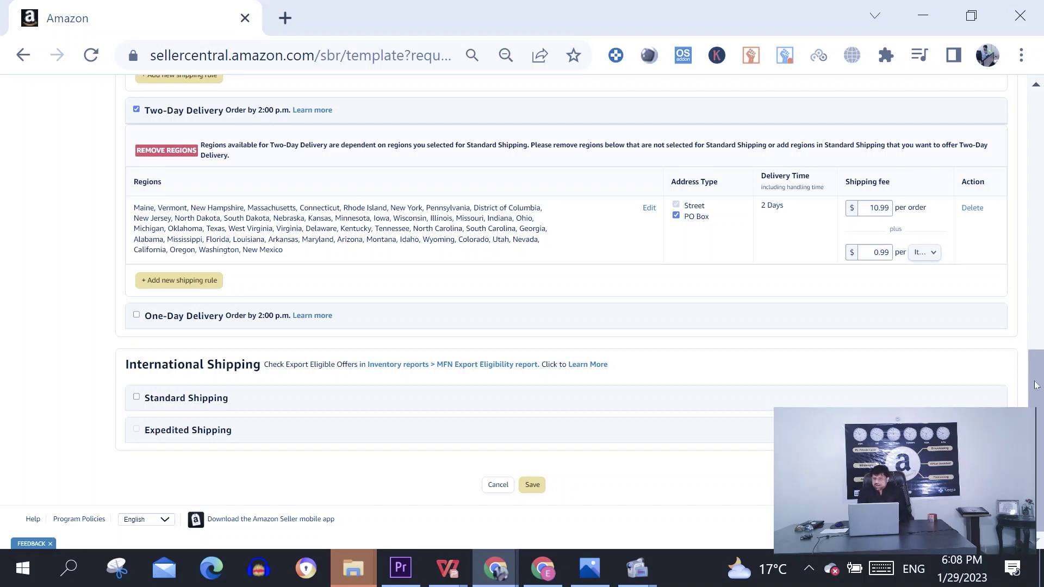
pyautogui.moveTo(1035, 385); pyautogui.dragTo(1027, 344)
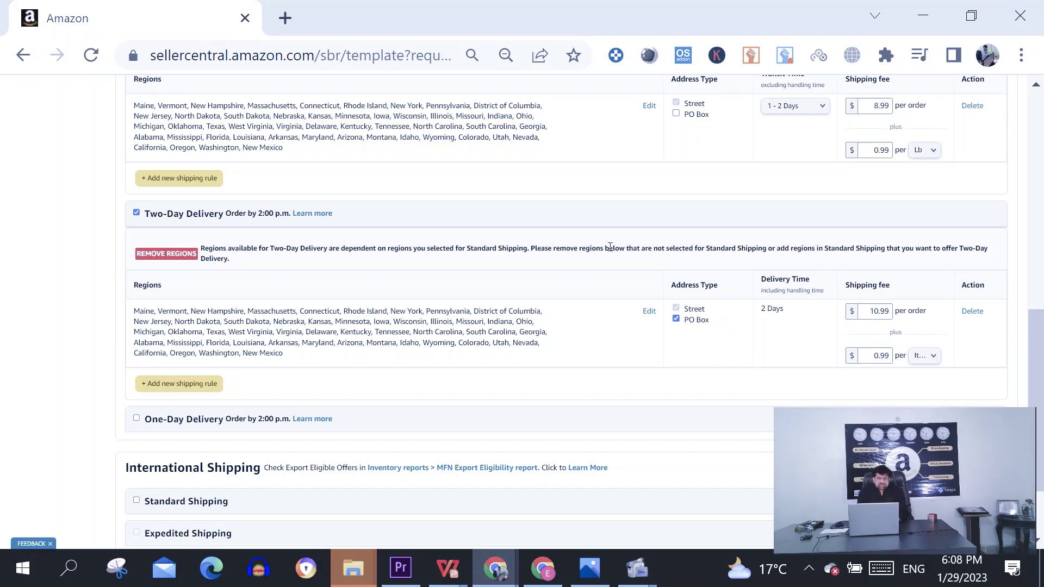
pyautogui.click(136, 213)
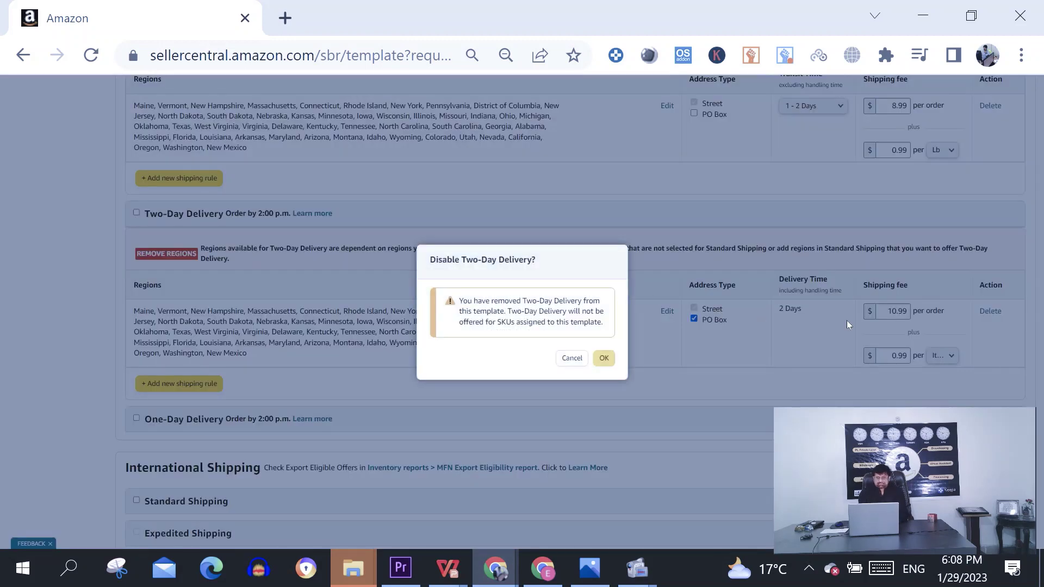
pyautogui.click(603, 359)
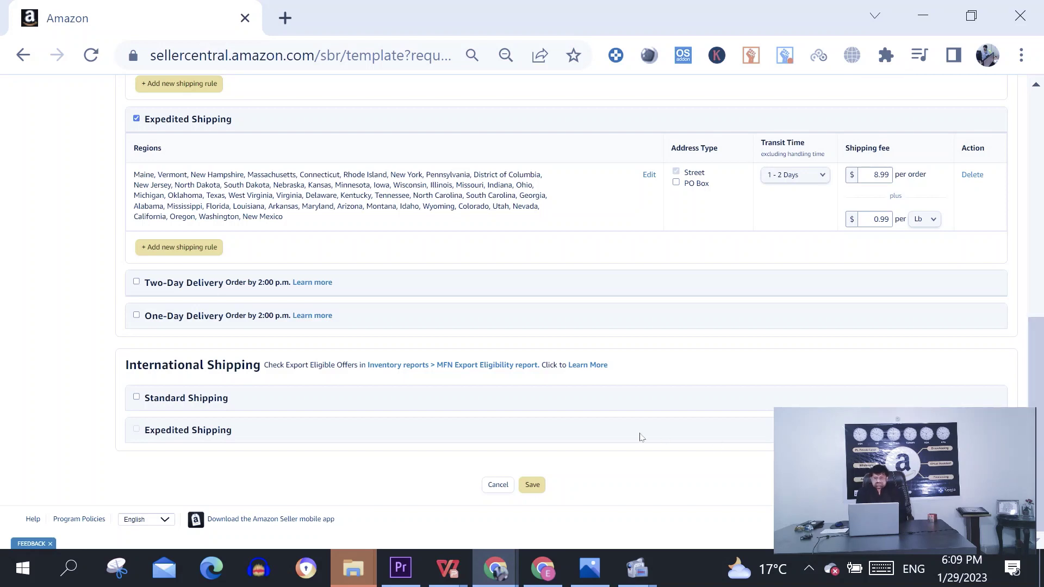
pyautogui.click(530, 485)
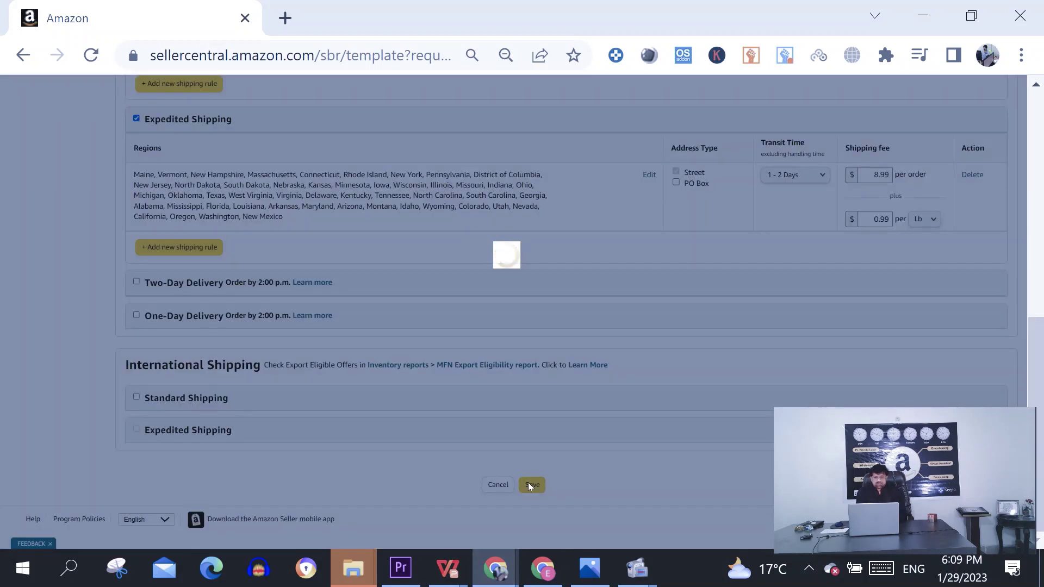